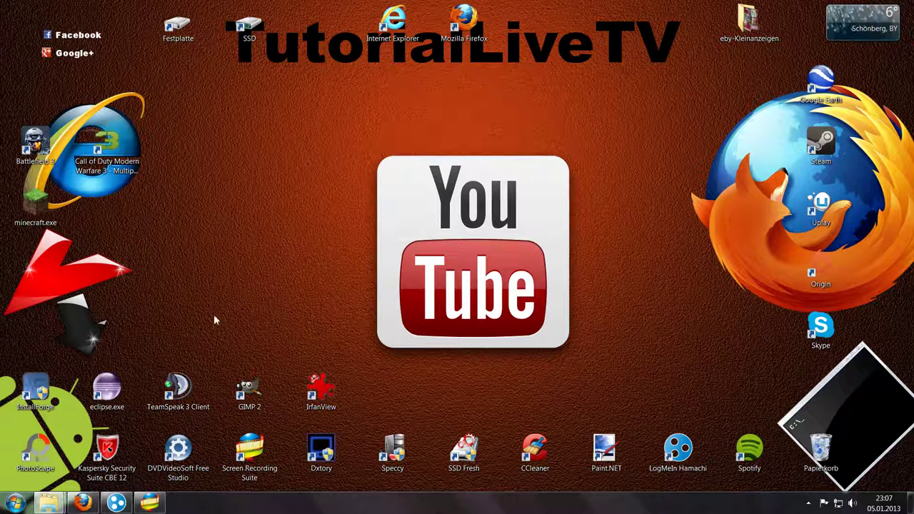
- Bring the Firefox window showing the CG Textures site to the front
{"action": "left_click", "coordinate": [84, 503]}
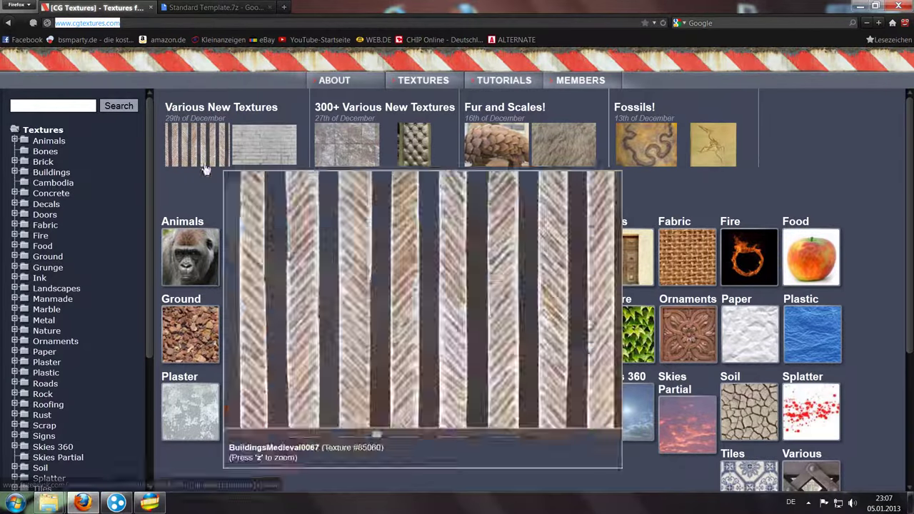
- Leave CG Textures and switch to the Programme folder window in Explorer
{"action": "left_click", "coordinate": [214, 8]}
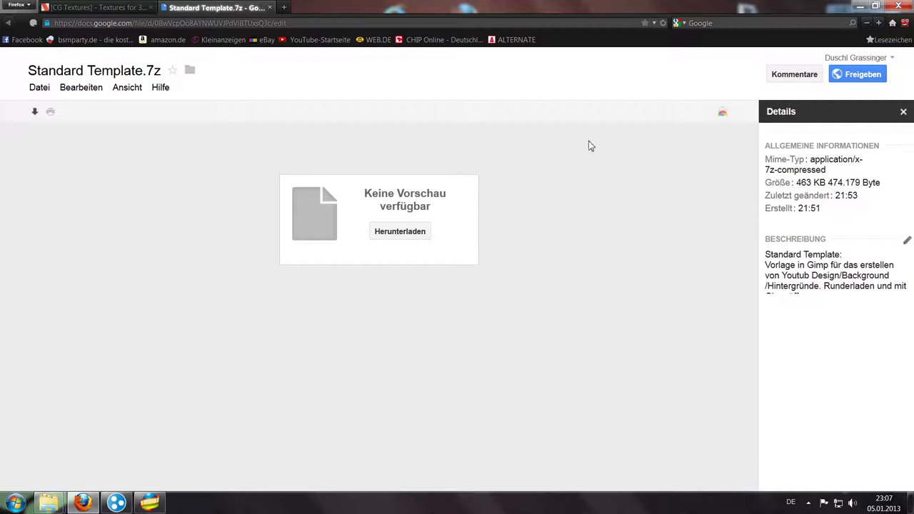
{"action": "mouse_move", "coordinate": [48, 502]}
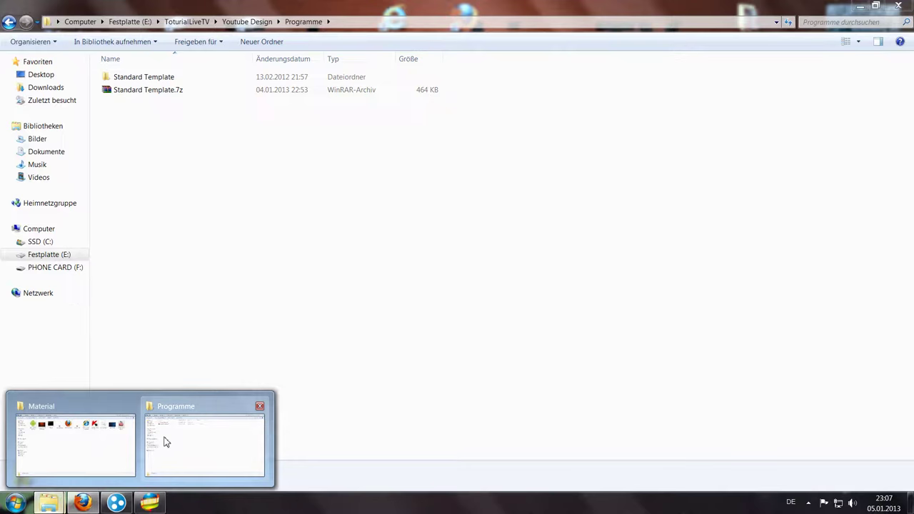
- Open Standard Template (Gimp).xcf from the Standard Template folder in GIMP, closing the folder window
{"action": "left_click", "coordinate": [164, 442]}
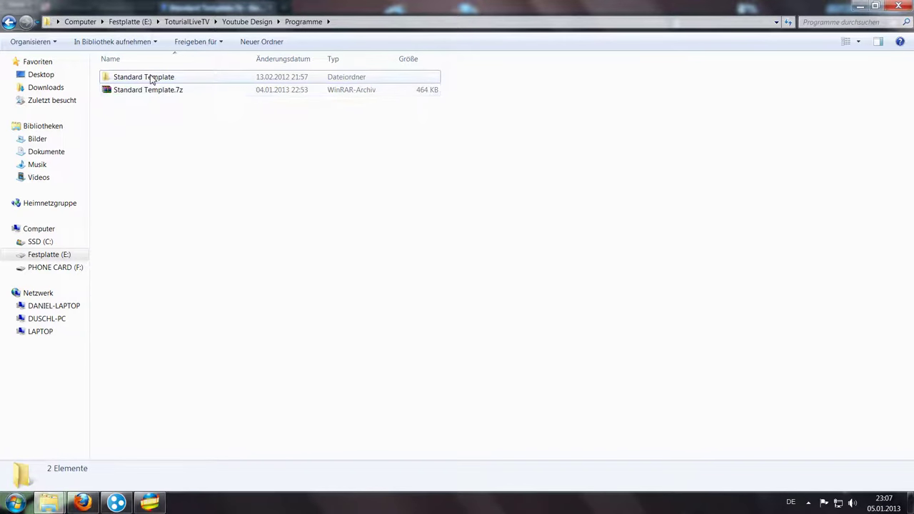
{"action": "double_click", "coordinate": [151, 77]}
{"action": "mouse_move", "coordinate": [220, 80]}
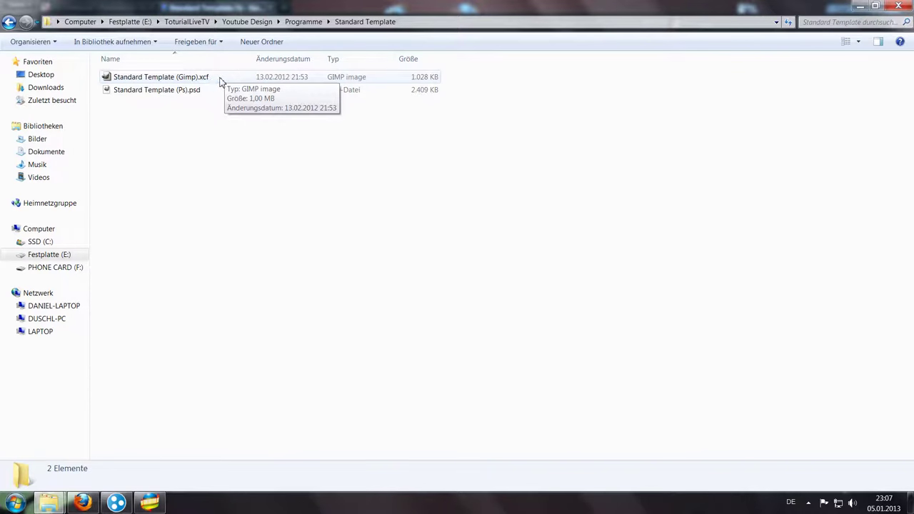
{"action": "double_click", "coordinate": [218, 79]}
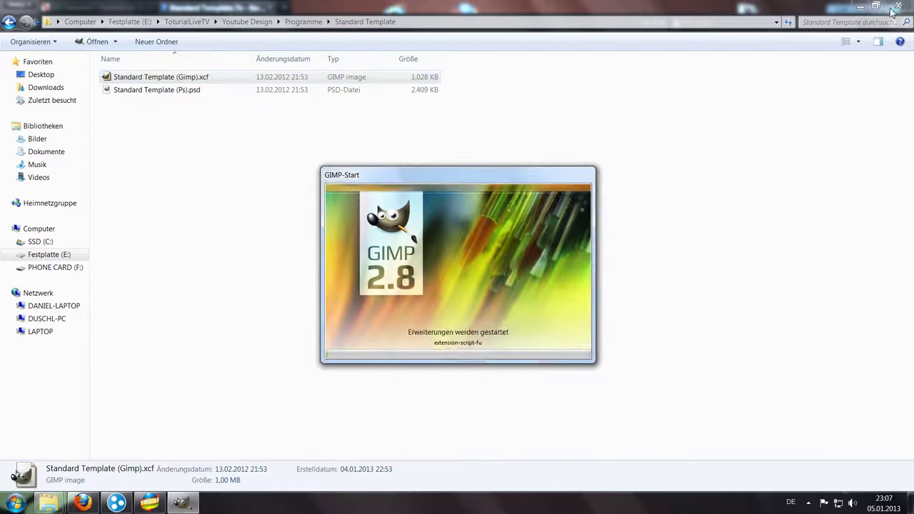
{"action": "left_click", "coordinate": [897, 7]}
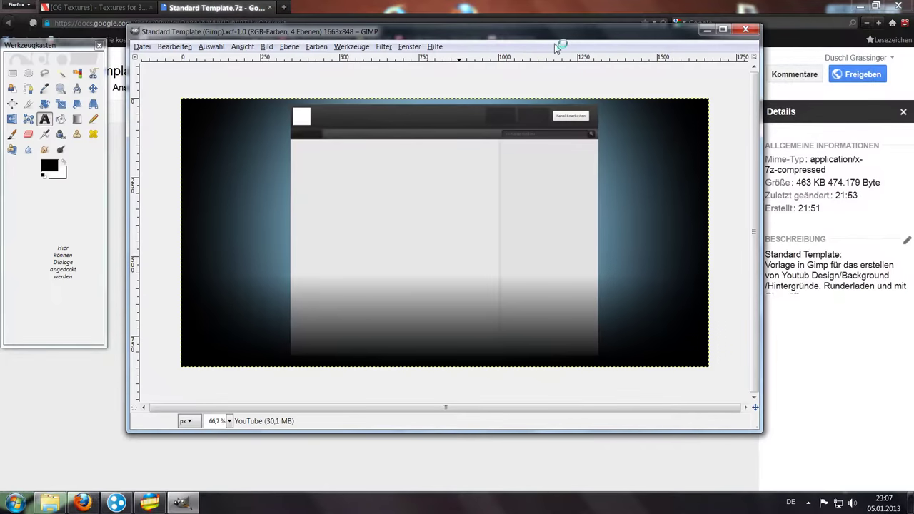
- Maximize the GIMP image window and restore the Layers dock from recently closed docks
{"action": "left_click", "coordinate": [720, 31]}
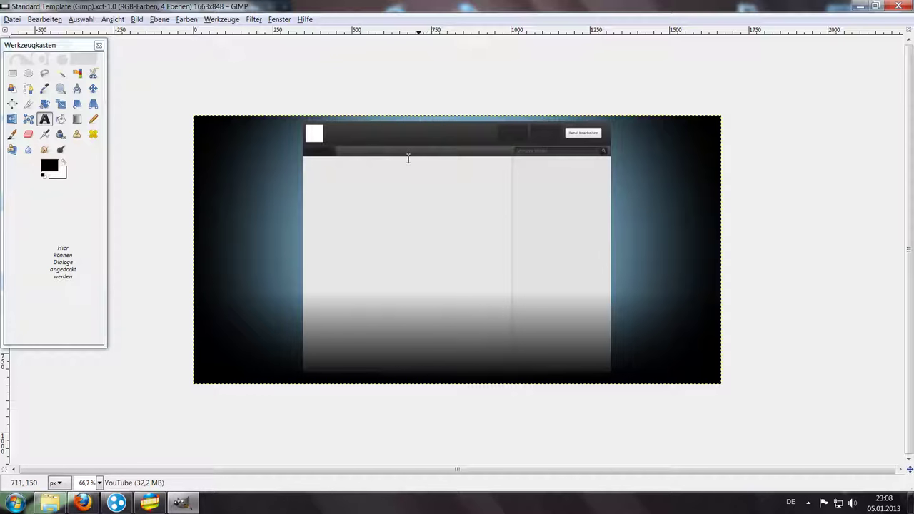
{"action": "left_click", "coordinate": [244, 148]}
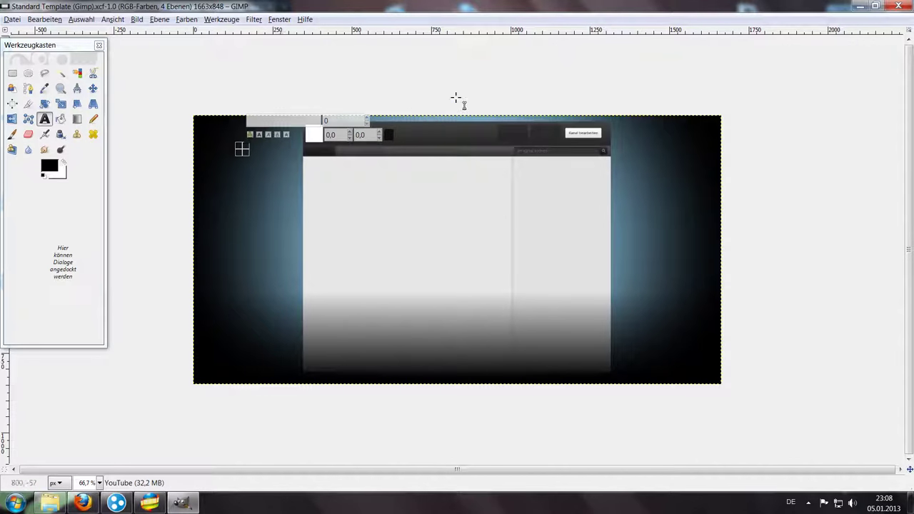
{"action": "left_click", "coordinate": [279, 20]}
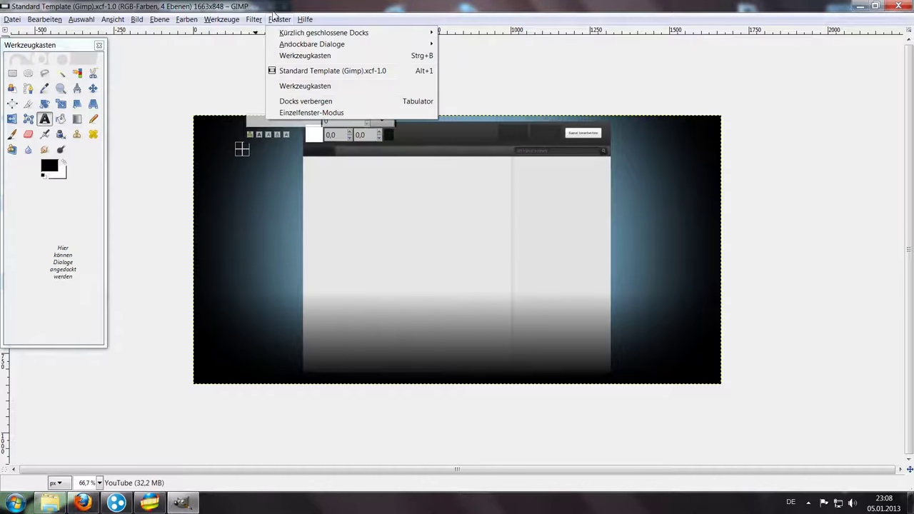
{"action": "left_click", "coordinate": [489, 32]}
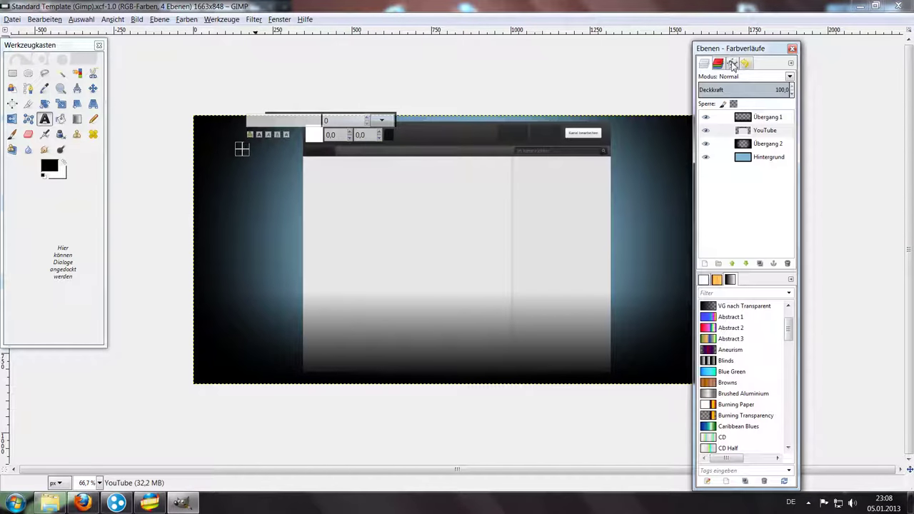
{"action": "left_click", "coordinate": [820, 112]}
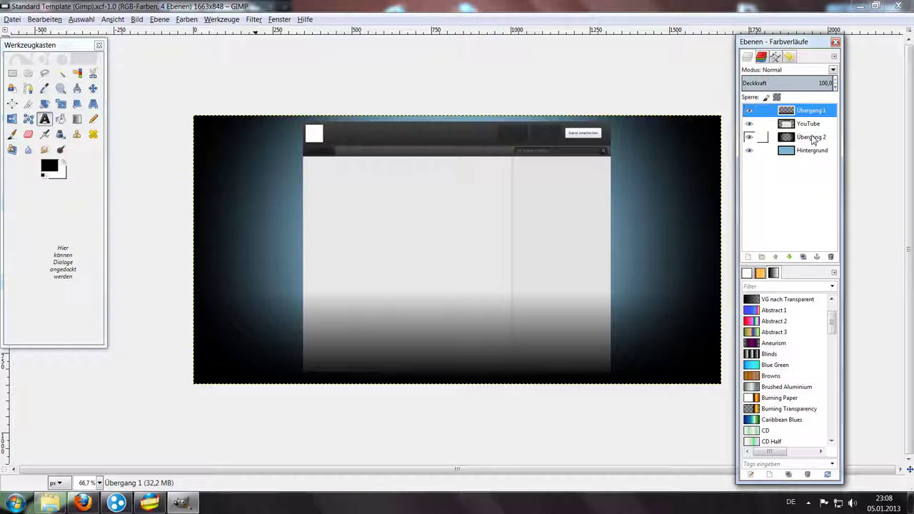
- Delete the Übergang 1 and Übergang 2 layers, leaving Hintergrund selected, then return to Firefox
{"action": "left_click", "coordinate": [814, 138]}
{"action": "left_click", "coordinate": [820, 112]}
{"action": "right_click", "coordinate": [816, 114]}
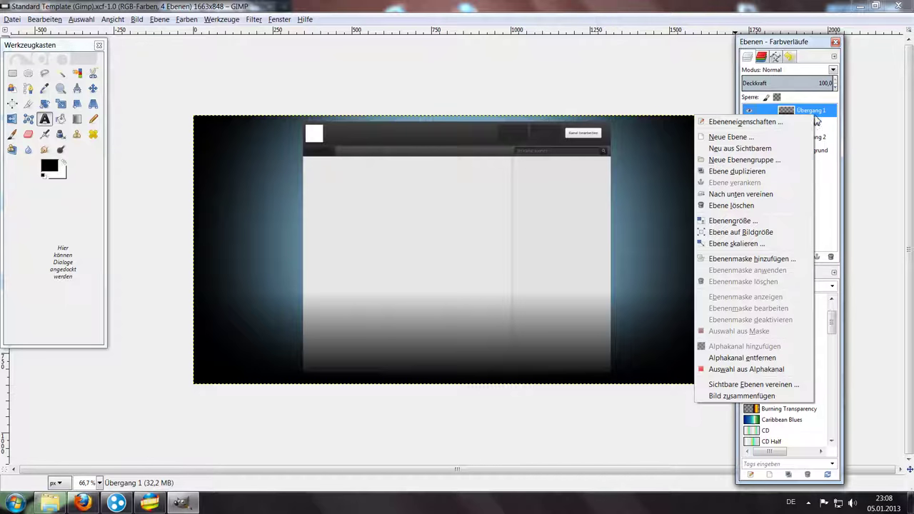
{"action": "left_click", "coordinate": [731, 206]}
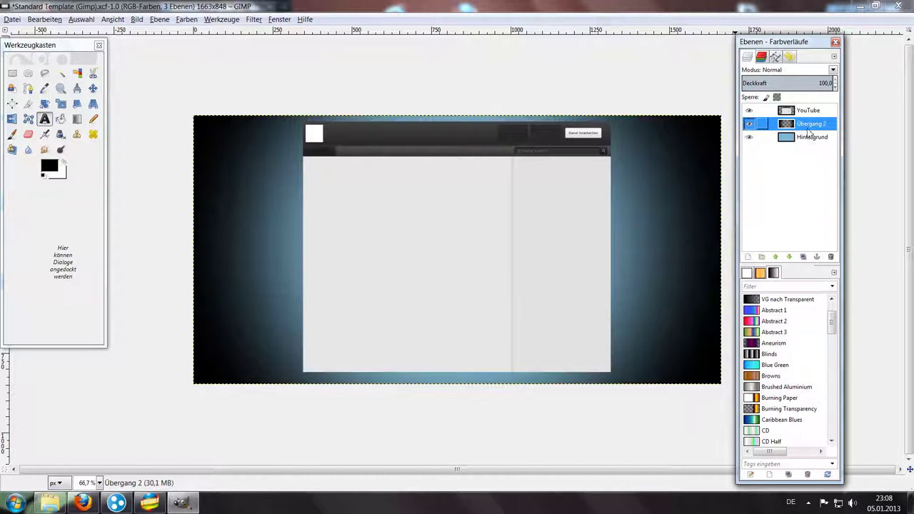
{"action": "right_click", "coordinate": [808, 126]}
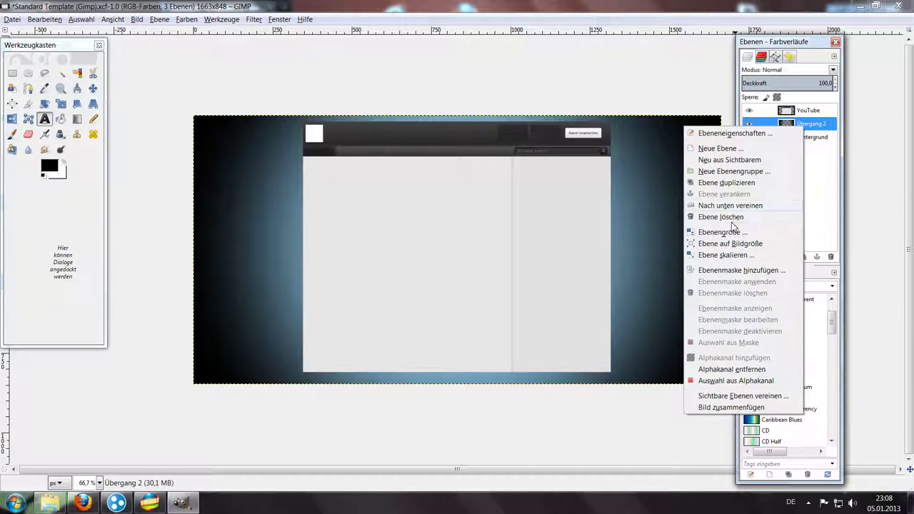
{"action": "left_click", "coordinate": [710, 217]}
{"action": "left_click", "coordinate": [777, 125]}
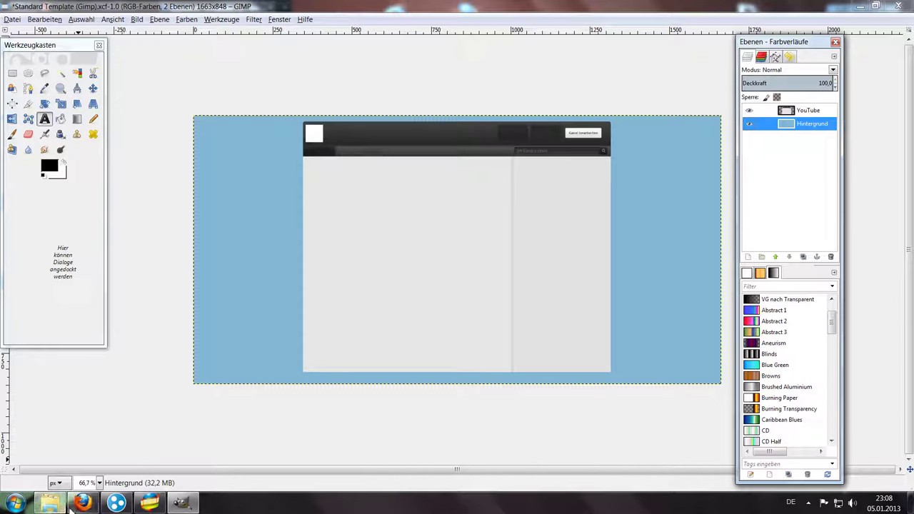
{"action": "left_click", "coordinate": [83, 503]}
{"action": "left_click", "coordinate": [121, 6]}
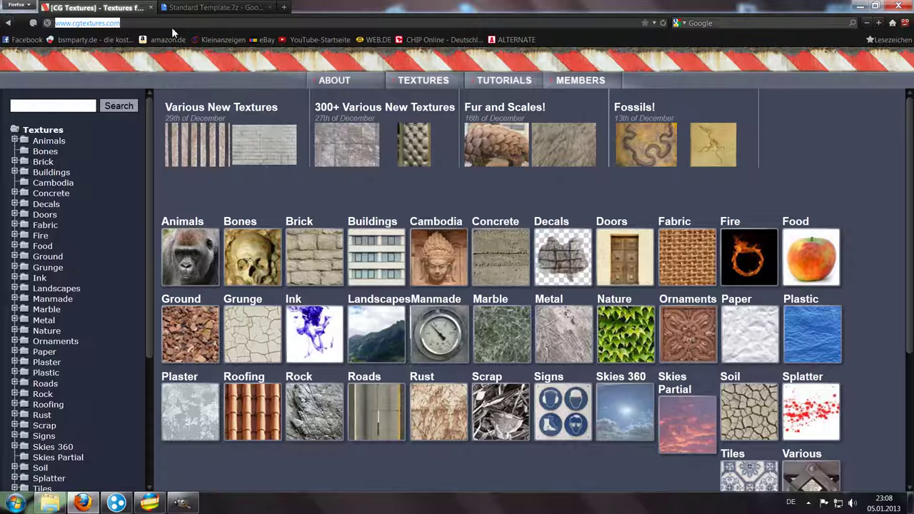
- Scroll through the CG Textures category grid, then return to the GIMP image window
{"action": "scroll", "coordinate": [249, 140], "scroll_direction": "down", "scroll_amount": 1}
{"action": "scroll", "coordinate": [214, 154], "scroll_direction": "down", "scroll_amount": 1}
{"action": "scroll", "coordinate": [177, 163], "scroll_direction": "down", "scroll_amount": 1}
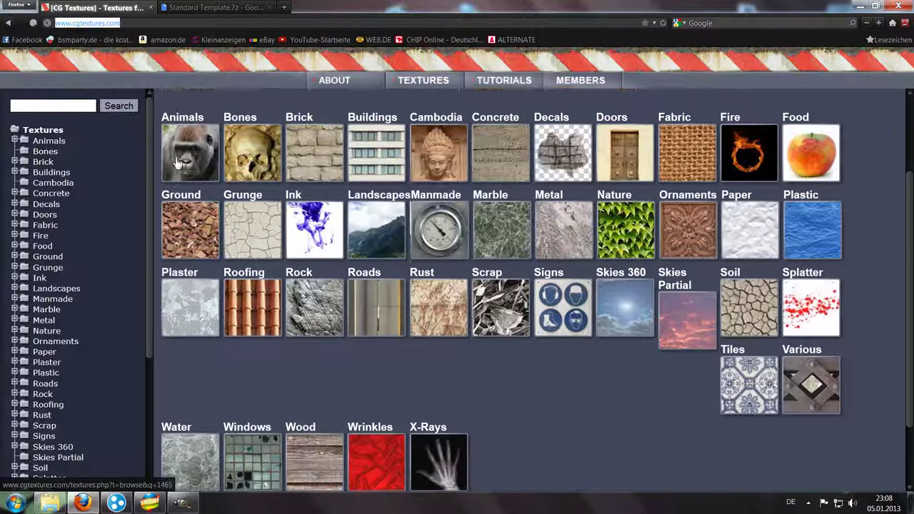
{"action": "scroll", "coordinate": [177, 163], "scroll_direction": "down", "scroll_amount": 2}
{"action": "scroll", "coordinate": [423, 255], "scroll_direction": "up", "scroll_amount": 4}
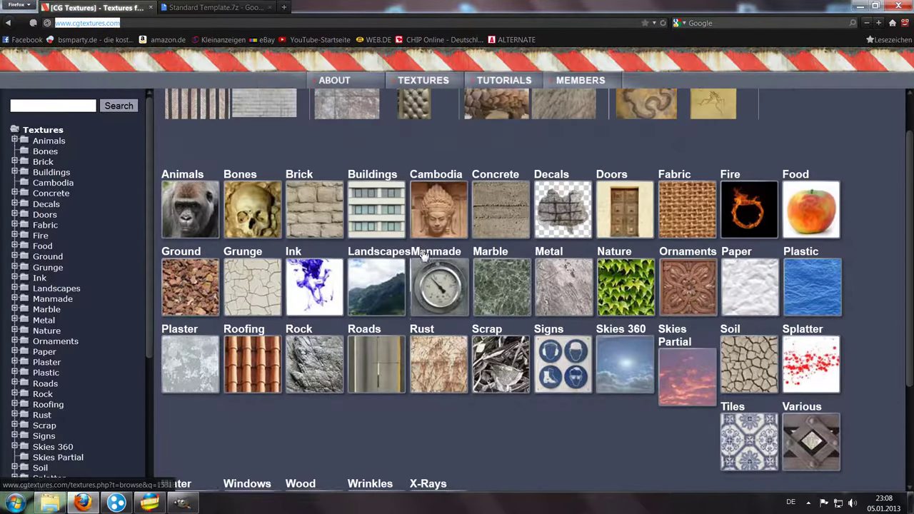
{"action": "scroll", "coordinate": [423, 255], "scroll_direction": "up", "scroll_amount": 1}
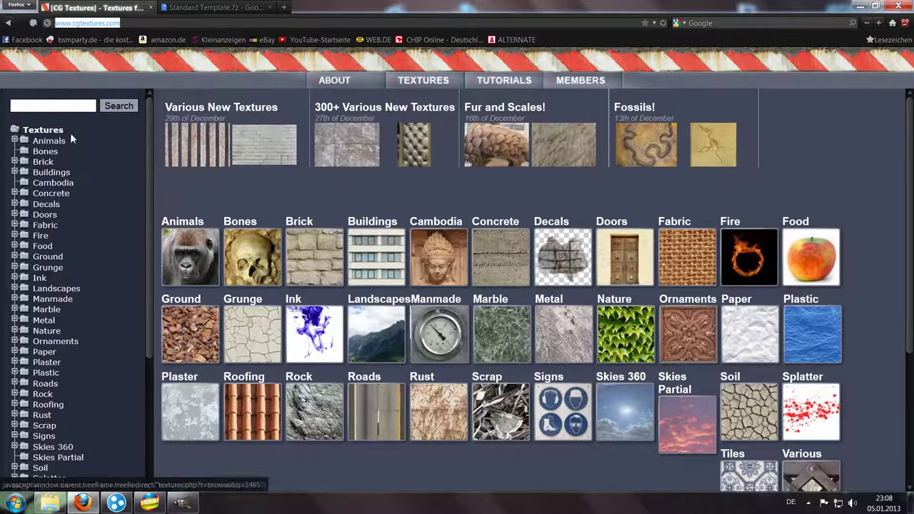
{"action": "left_click", "coordinate": [188, 507]}
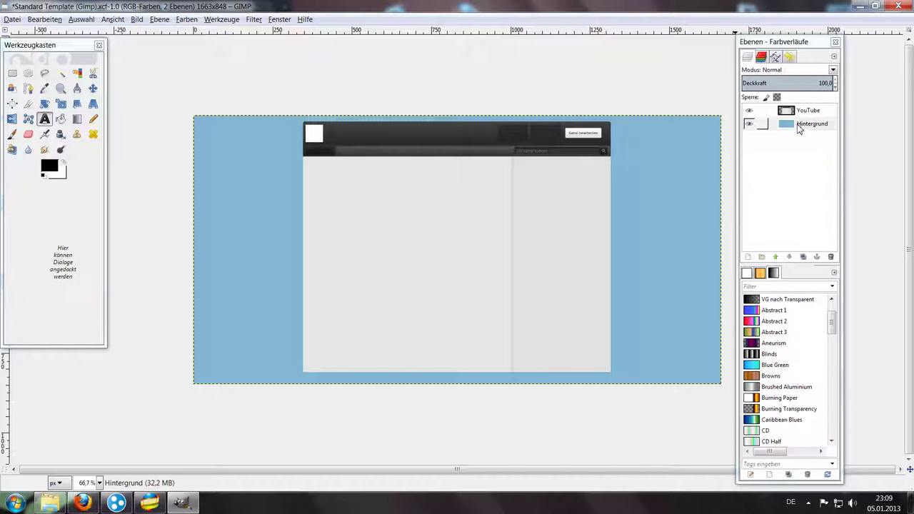
- Open Startseite.jpg from E:/TutorialLiveTV/Youtube Design/Material as a new layer
{"action": "left_click", "coordinate": [799, 127]}
{"action": "left_click", "coordinate": [10, 21]}
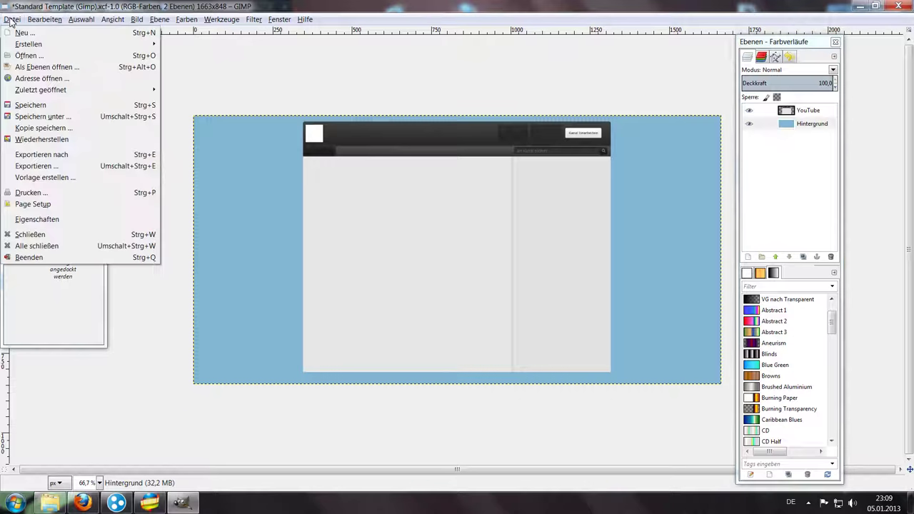
{"action": "left_click", "coordinate": [30, 68]}
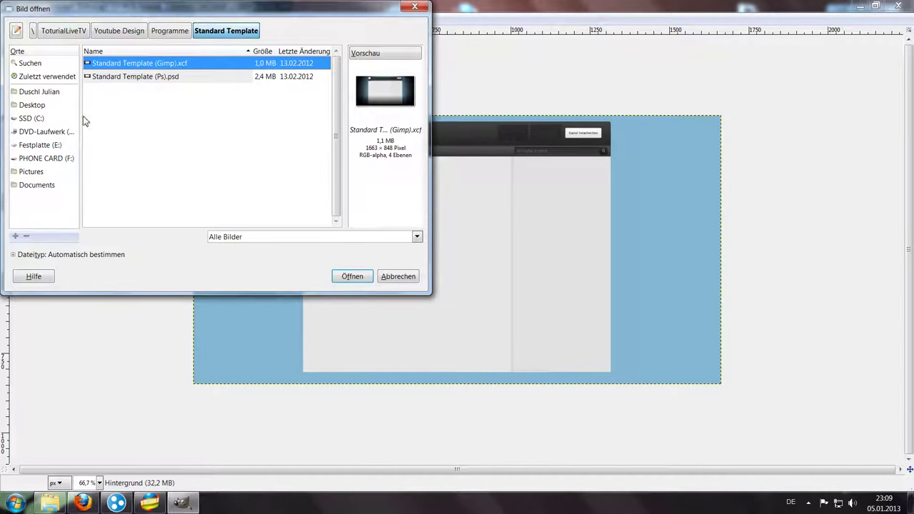
{"action": "left_click", "coordinate": [50, 147]}
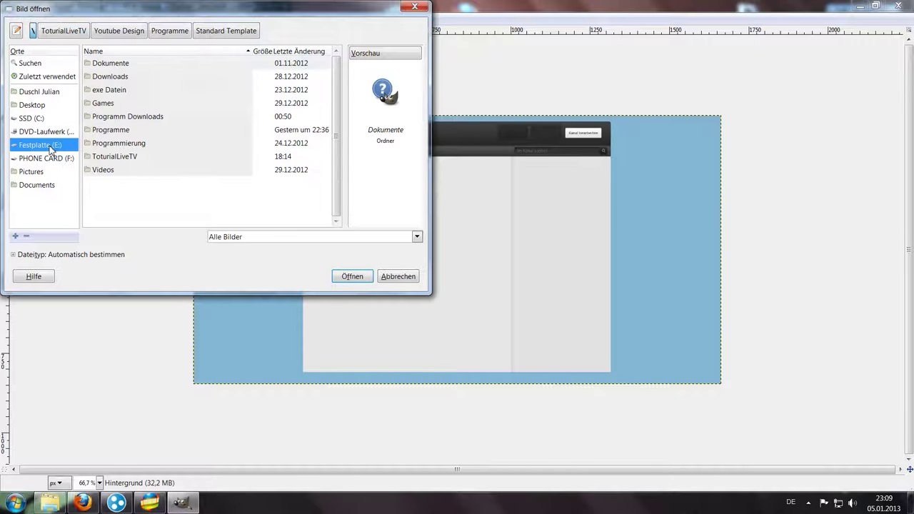
{"action": "double_click", "coordinate": [122, 160]}
{"action": "double_click", "coordinate": [129, 78]}
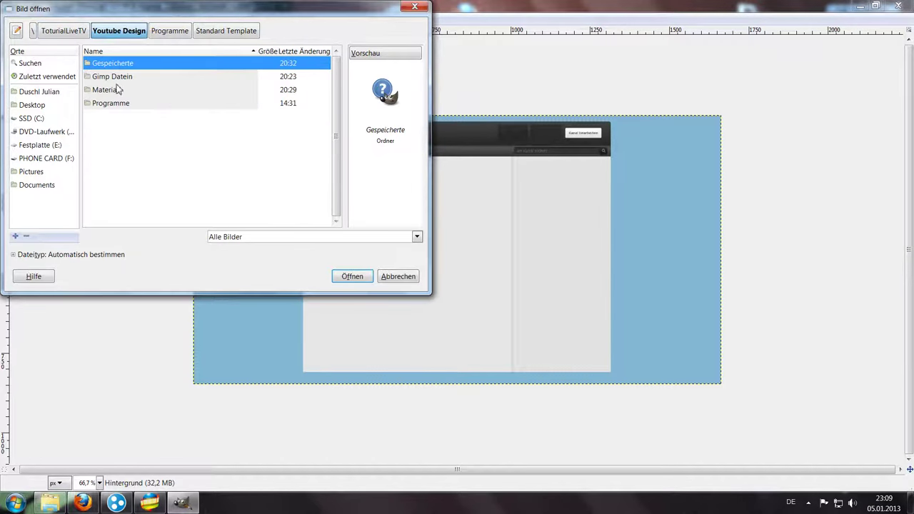
{"action": "double_click", "coordinate": [112, 91]}
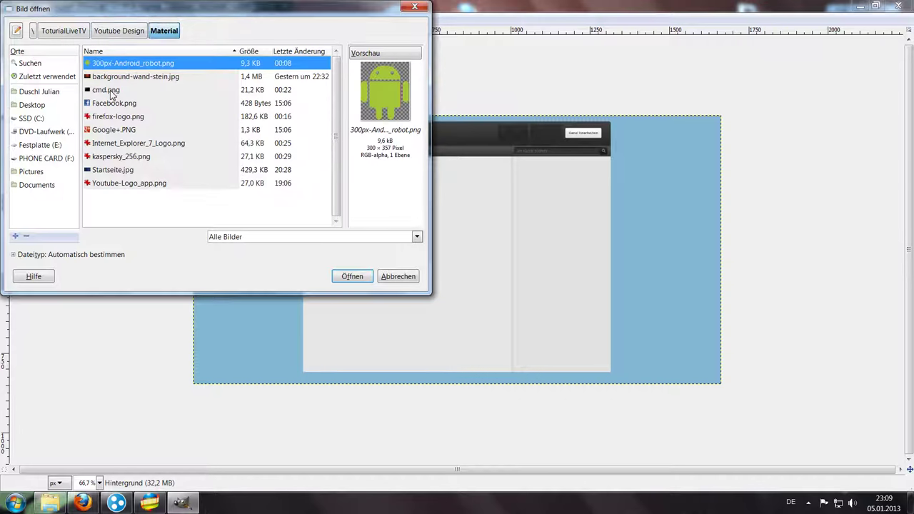
{"action": "left_click", "coordinate": [114, 90]}
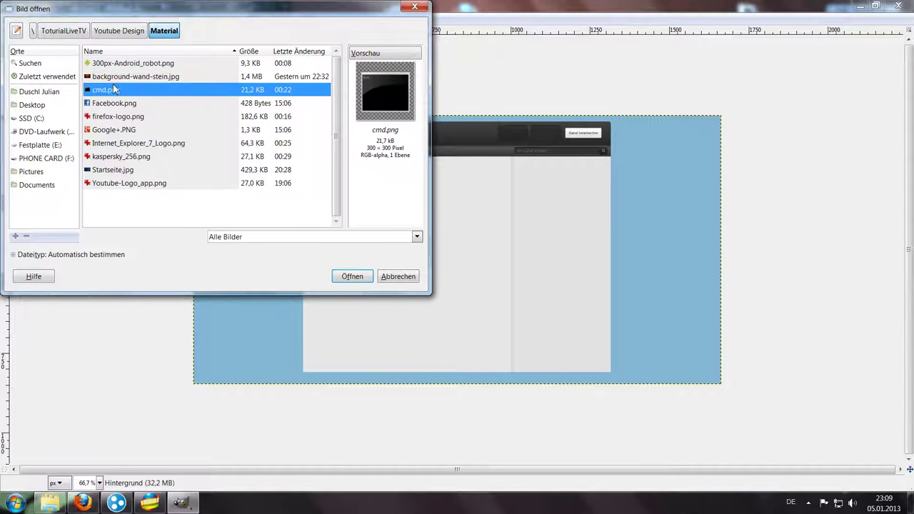
{"action": "left_click", "coordinate": [118, 157]}
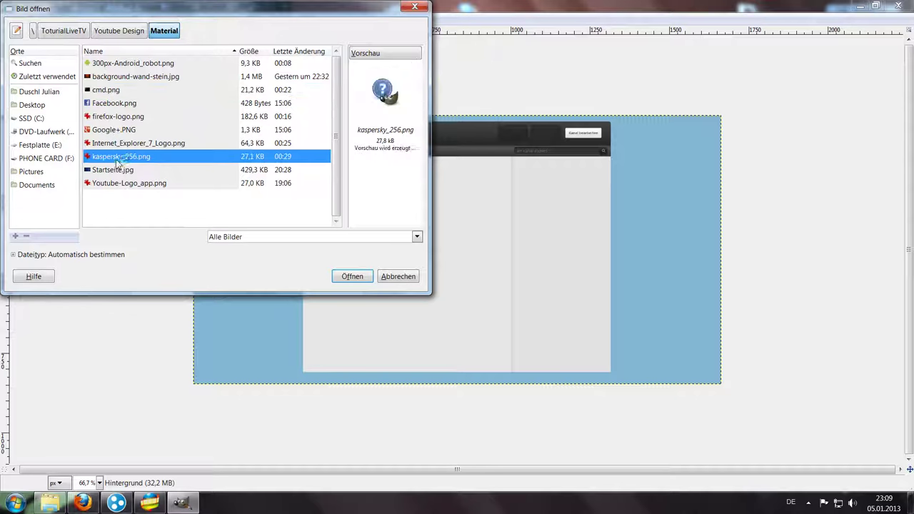
{"action": "left_click", "coordinate": [117, 169]}
{"action": "left_click", "coordinate": [352, 277]}
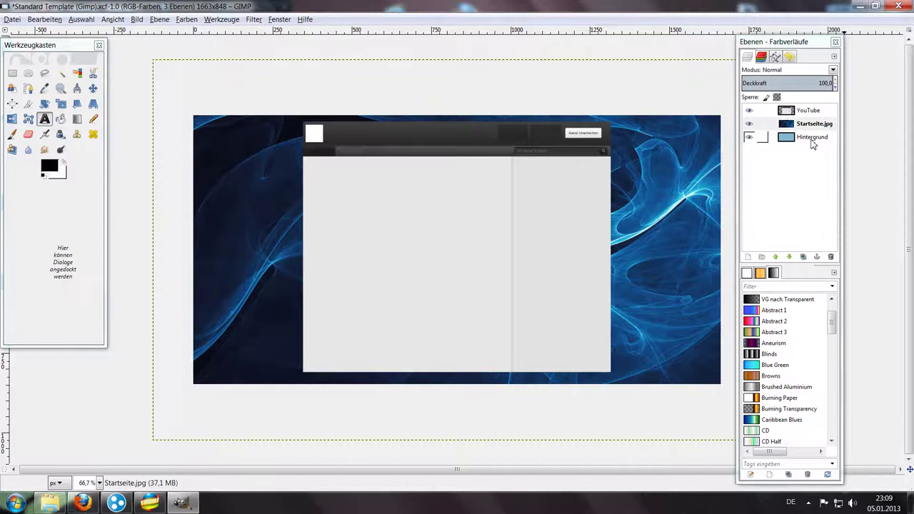
- Delete the Hintergrund layer and make the Startseite.jpg layer active
{"action": "right_click", "coordinate": [812, 141]}
{"action": "left_click", "coordinate": [731, 232]}
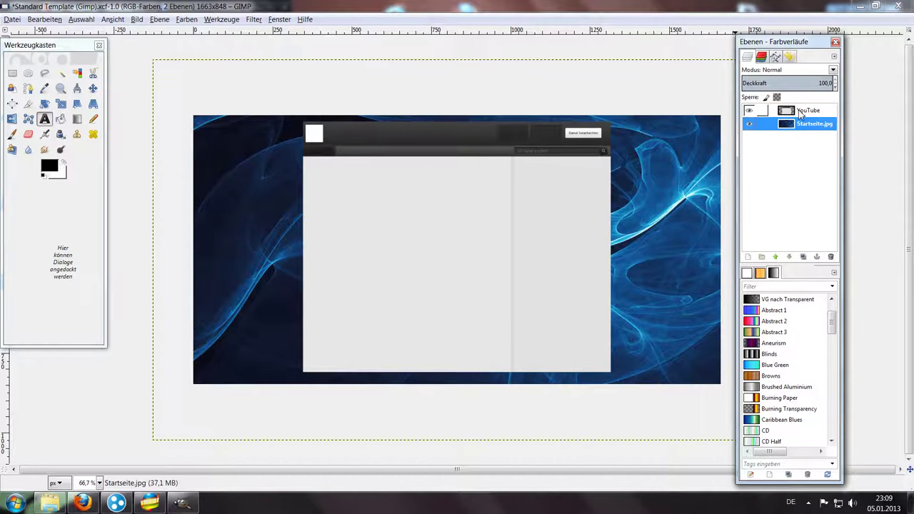
{"action": "left_click", "coordinate": [794, 112]}
{"action": "left_click", "coordinate": [798, 125]}
- Preview firefox-logo.png at full size from the Material folder, then close the preview
{"action": "left_click", "coordinate": [63, 505]}
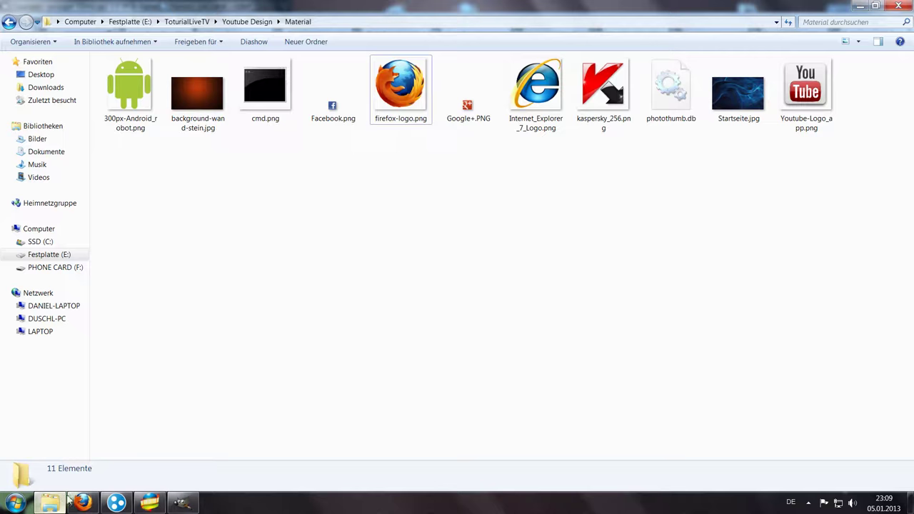
{"action": "left_click", "coordinate": [402, 105]}
{"action": "double_click", "coordinate": [402, 105]}
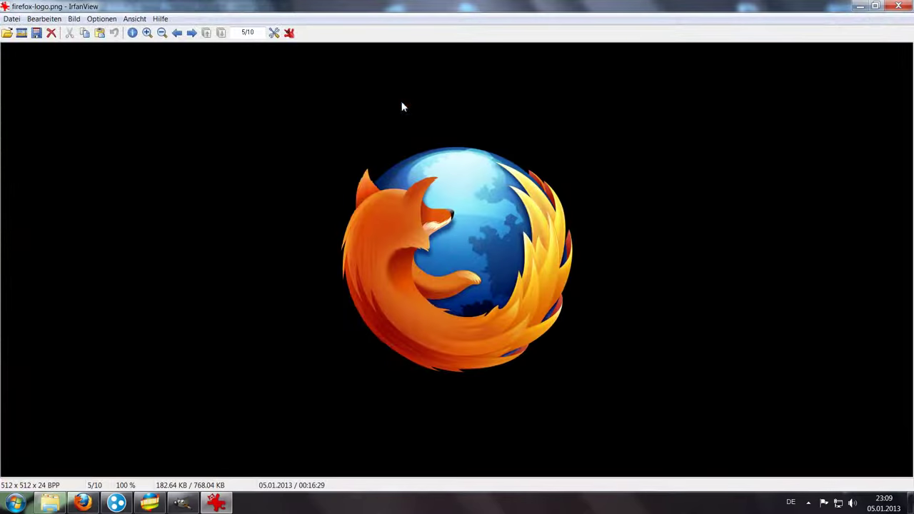
{"action": "left_click", "coordinate": [898, 6]}
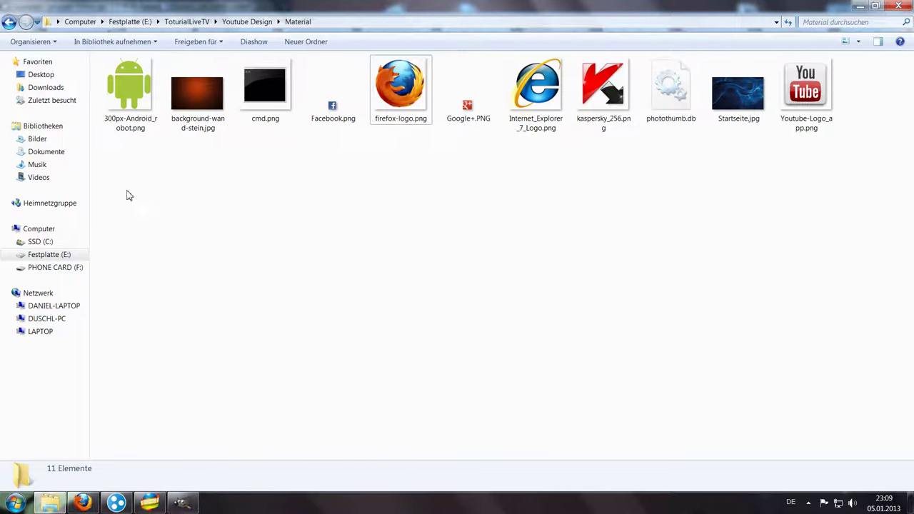
{"action": "left_click_drag", "start_coordinate": [163, 203], "coordinate": [784, 162]}
- Add firefox-logo.png as a layer and move it to the wallpaper's right edge
{"action": "mouse_move", "coordinate": [400, 93]}
{"action": "left_mouse_down"}
{"action": "mouse_move", "coordinate": [238, 405]}
{"action": "mouse_move", "coordinate": [607, 250]}
{"action": "mouse_move", "coordinate": [639, 227]}
{"action": "left_mouse_up"}
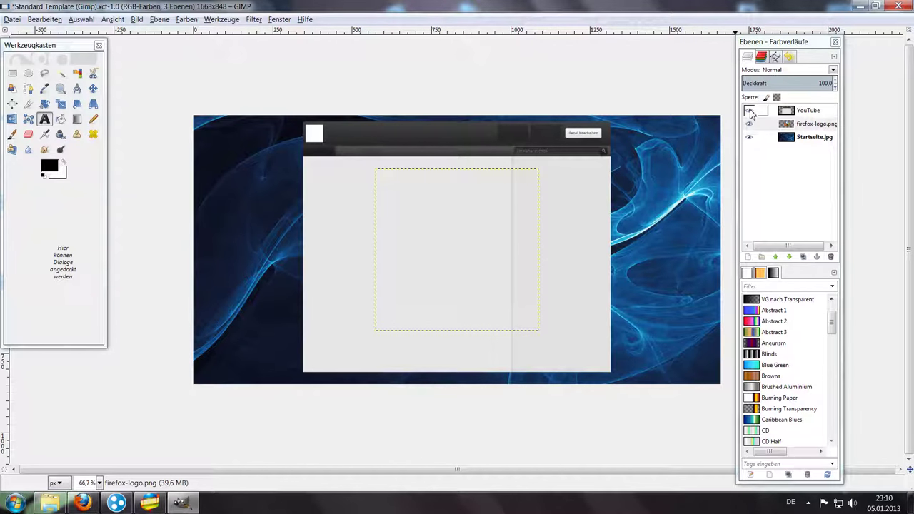
{"action": "left_click", "coordinate": [749, 110]}
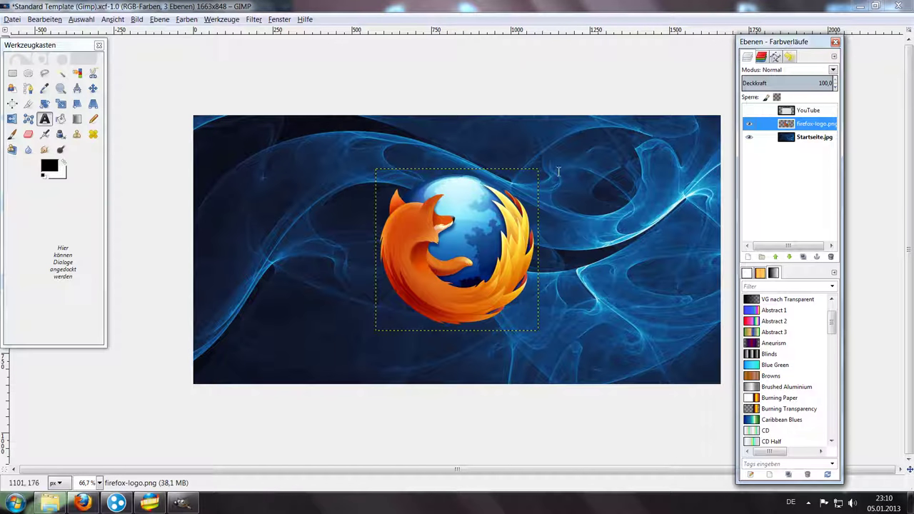
{"action": "left_click", "coordinate": [93, 88]}
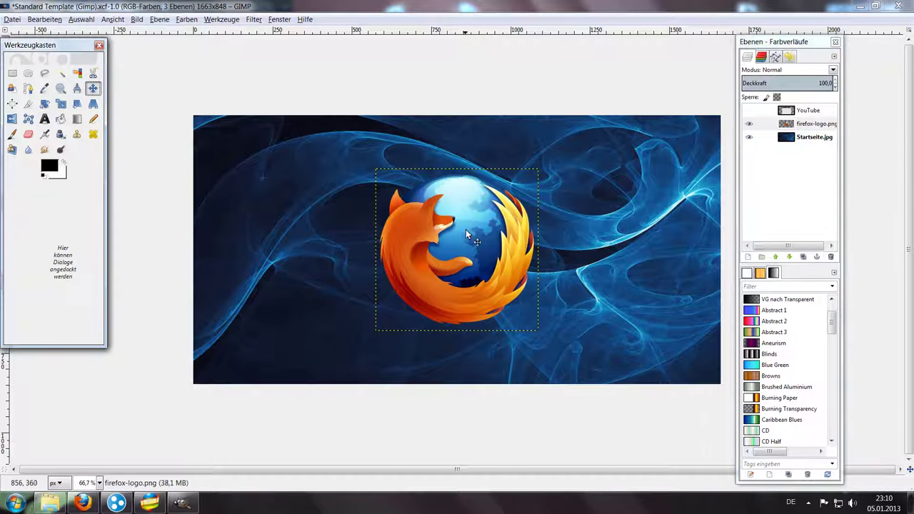
{"action": "left_click_drag", "start_coordinate": [440, 232], "coordinate": [661, 192]}
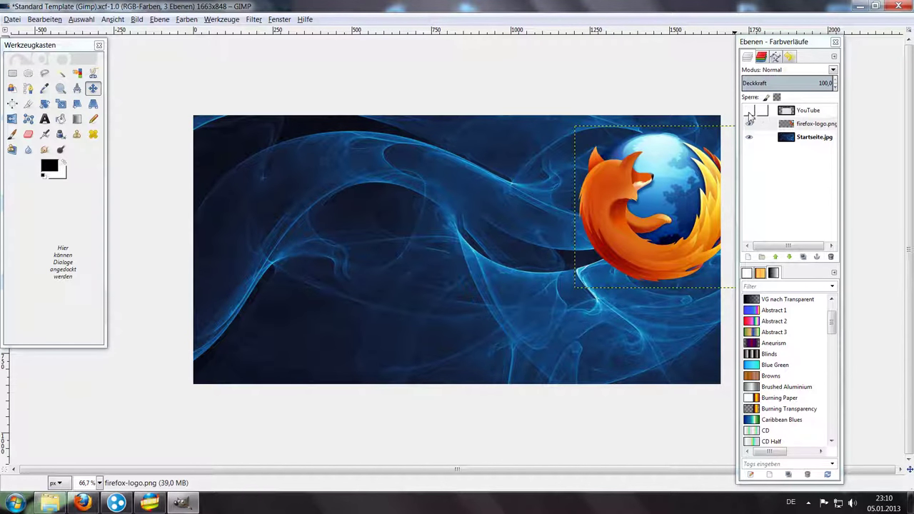
{"action": "left_click", "coordinate": [748, 111]}
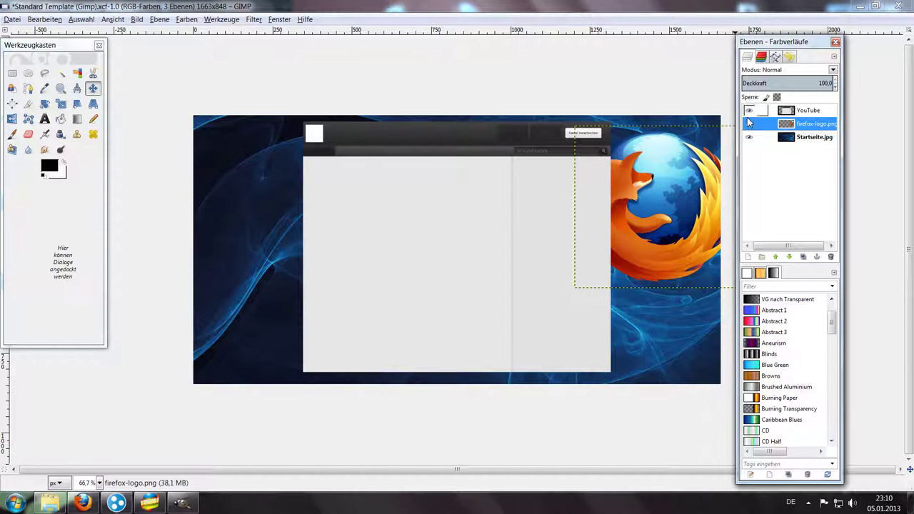
{"action": "left_click_drag", "start_coordinate": [671, 163], "coordinate": [680, 159]}
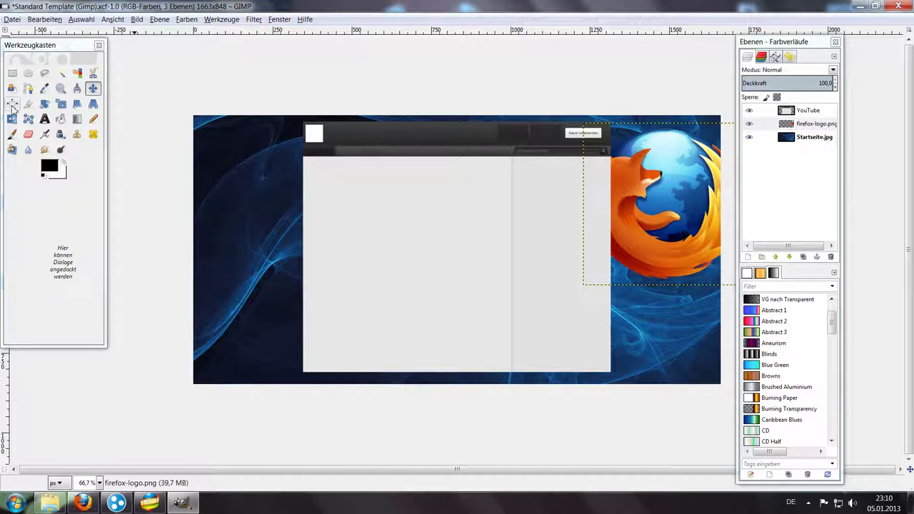
- Rotate the Firefox logo about 45° and shift it further right, partly off-canvas
{"action": "left_click", "coordinate": [45, 103]}
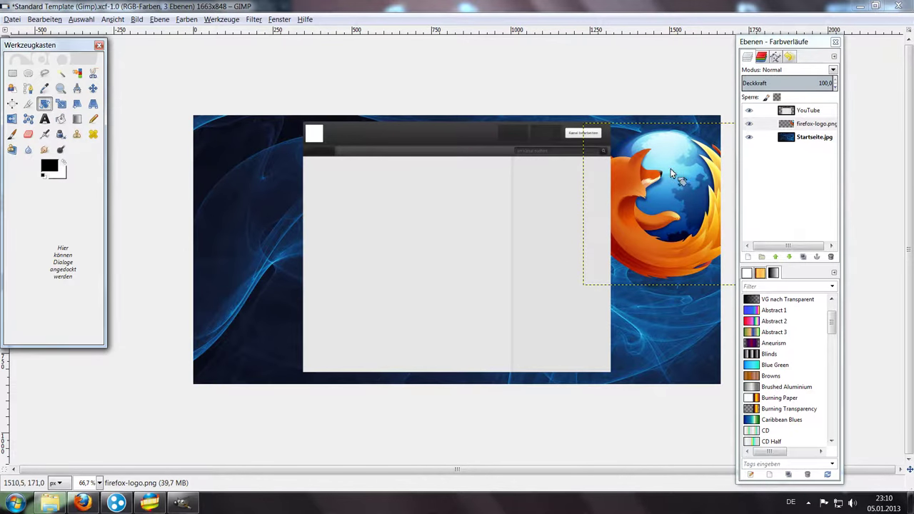
{"action": "left_click_drag", "start_coordinate": [682, 179], "coordinate": [696, 200]}
{"action": "left_click", "coordinate": [342, 319]}
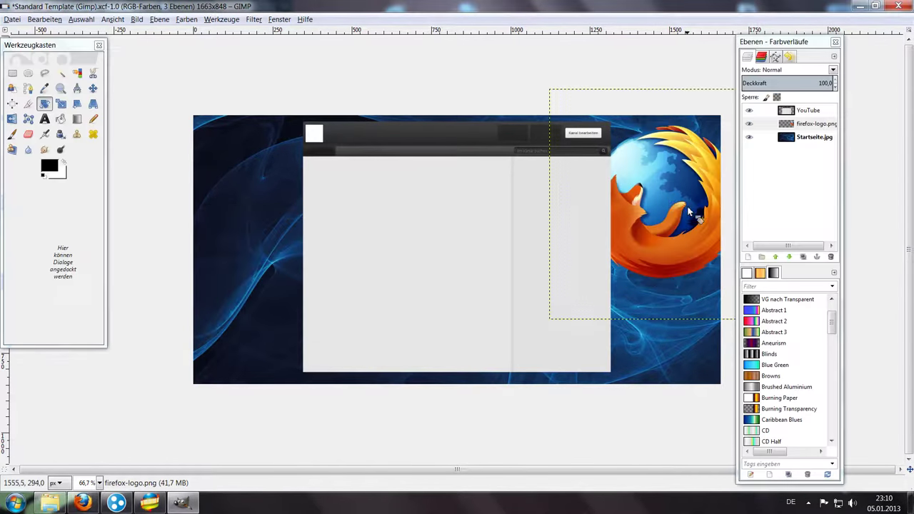
{"action": "left_click", "coordinate": [93, 88]}
{"action": "left_click_drag", "start_coordinate": [669, 223], "coordinate": [686, 225]}
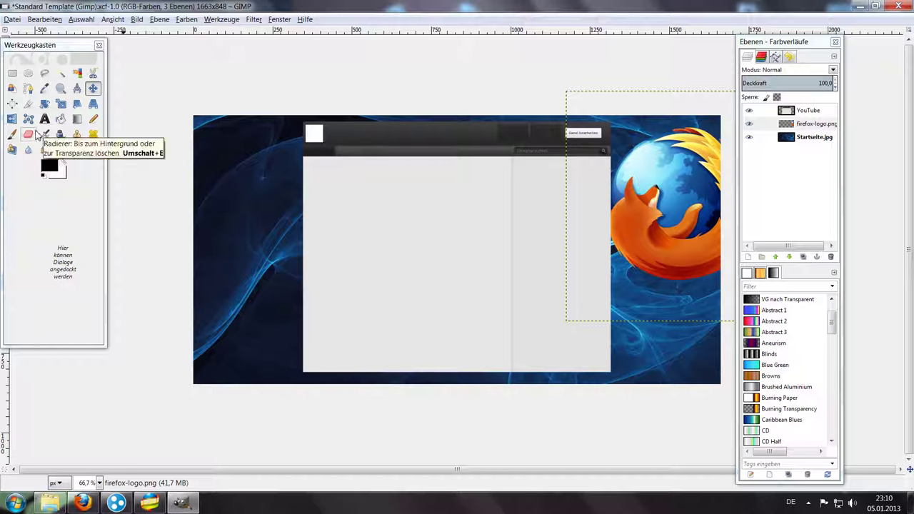
{"action": "left_click", "coordinate": [83, 502]}
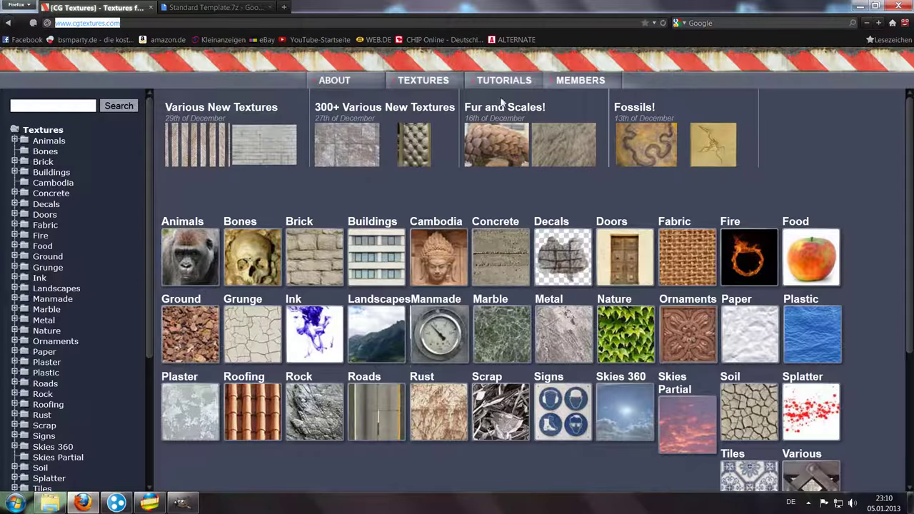
- Drag 300px-Android_robot.png from the Material folder into the GIMP image as a new layer
{"action": "left_click", "coordinate": [50, 502]}
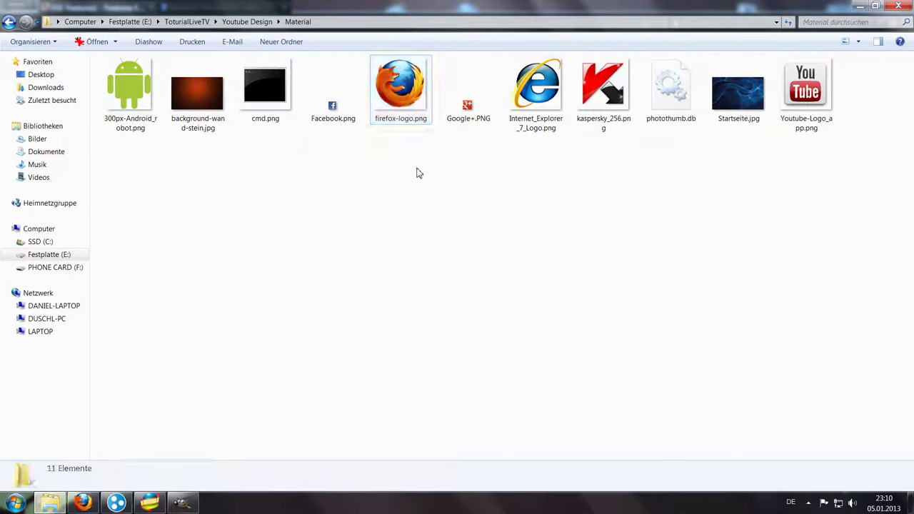
{"action": "left_click_drag", "start_coordinate": [806, 93], "coordinate": [77, 475]}
{"action": "mouse_move", "coordinate": [129, 86]}
{"action": "left_mouse_down"}
{"action": "mouse_move", "coordinate": [182, 493]}
{"action": "mouse_move", "coordinate": [219, 240]}
{"action": "left_mouse_up"}
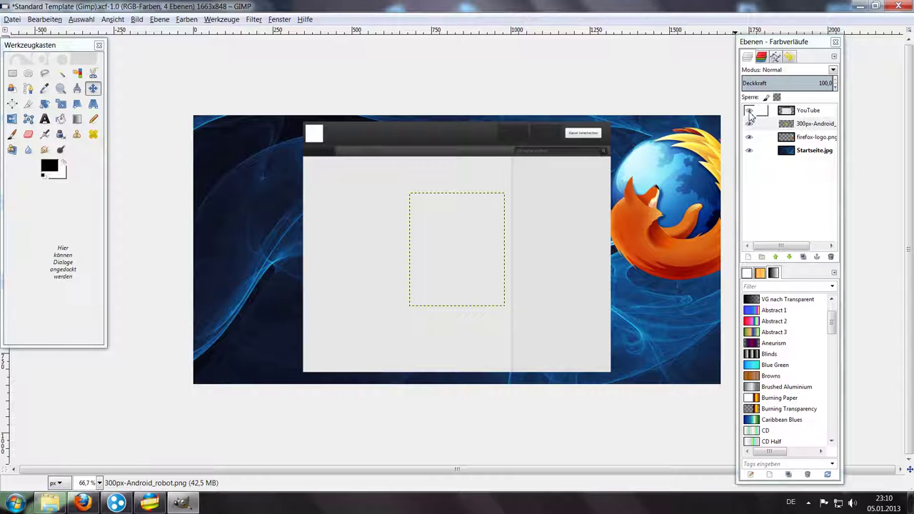
- Move the Android robot left, tilt it, and push it down partly off the left edge
{"action": "left_click", "coordinate": [748, 109]}
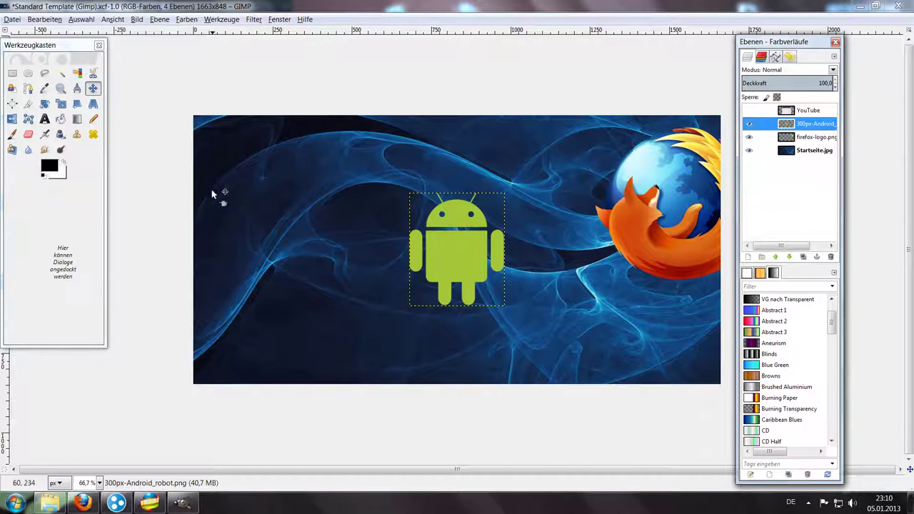
{"action": "left_click_drag", "start_coordinate": [434, 265], "coordinate": [246, 270]}
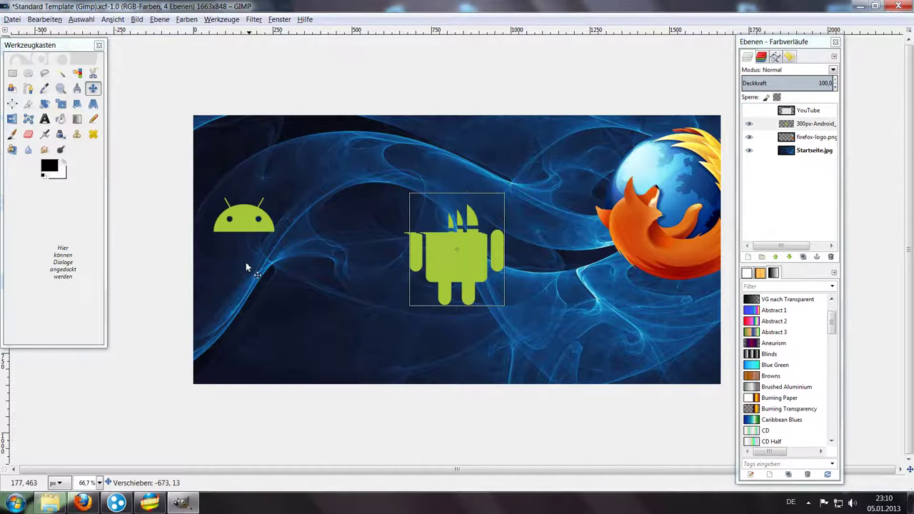
{"action": "left_click", "coordinate": [748, 110]}
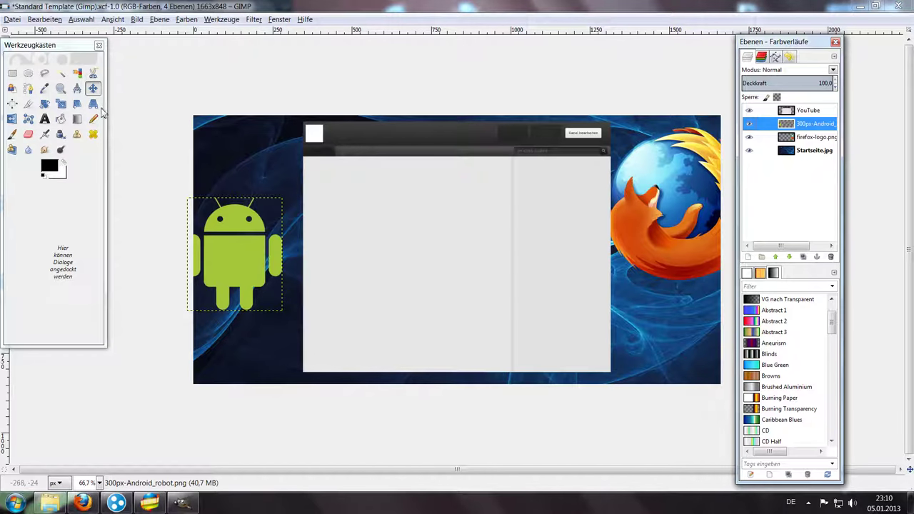
{"action": "left_click", "coordinate": [44, 103]}
{"action": "left_click_drag", "start_coordinate": [232, 236], "coordinate": [261, 249]}
{"action": "left_click", "coordinate": [349, 326]}
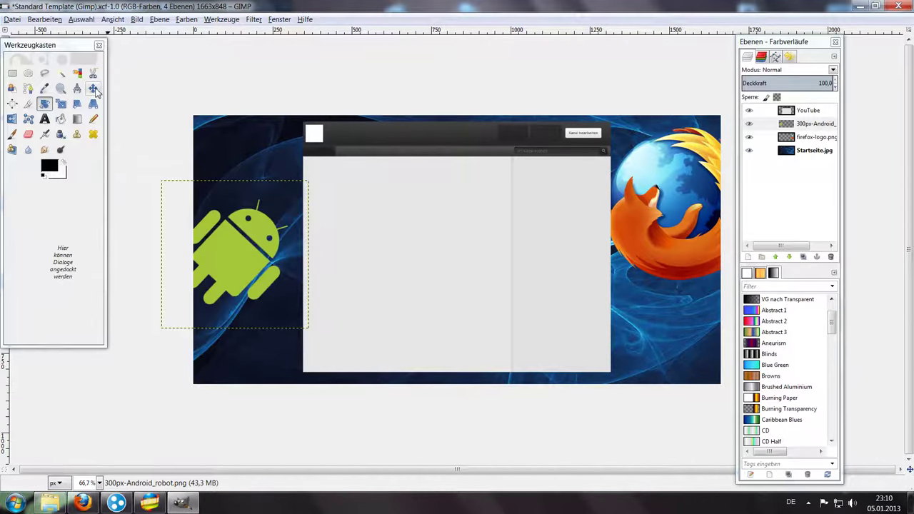
{"action": "left_click", "coordinate": [93, 88]}
{"action": "left_click_drag", "start_coordinate": [249, 243], "coordinate": [191, 287]}
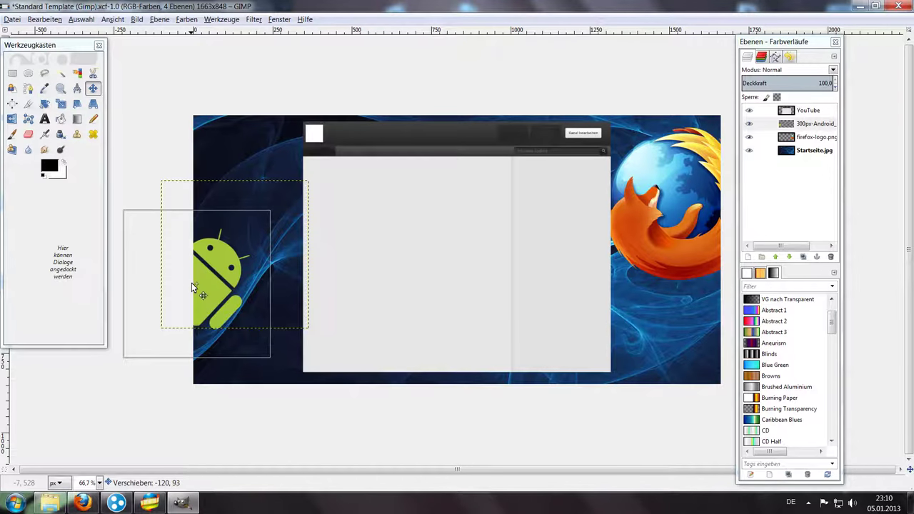
{"action": "left_click", "coordinate": [46, 121]}
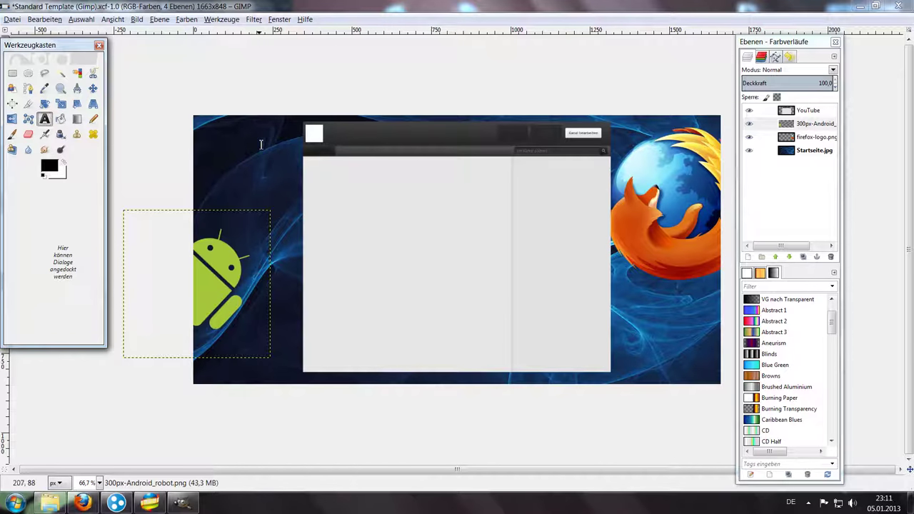
- Add a 'TutorialLiveTV' text layer in Arial Heavy near the wallpaper's top-left and open its text options
{"action": "left_click_drag", "start_coordinate": [221, 193], "coordinate": [424, 136]}
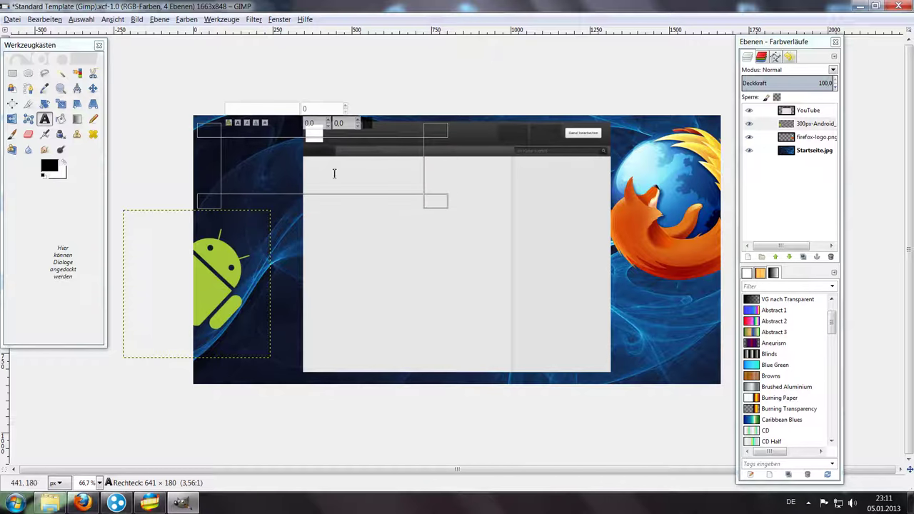
{"action": "type", "text": "TutorialLiveTV"}
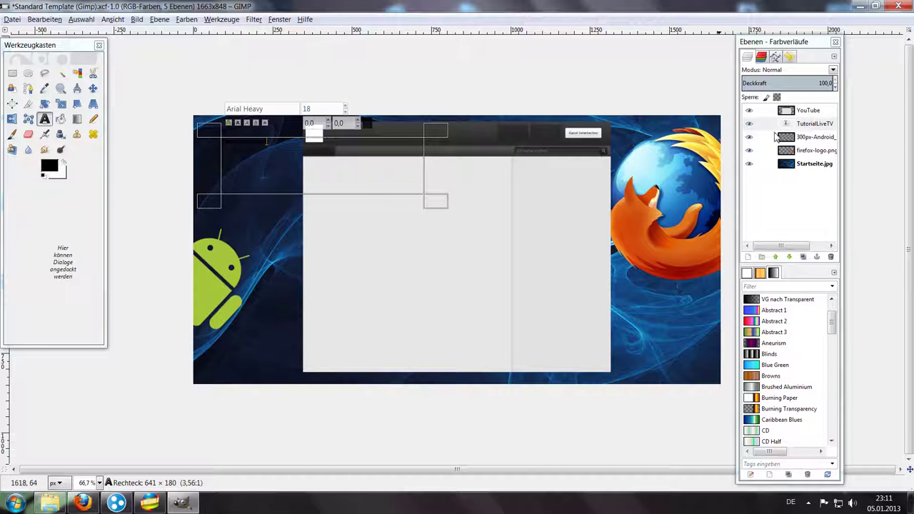
{"action": "left_click_drag", "start_coordinate": [275, 144], "coordinate": [221, 144]}
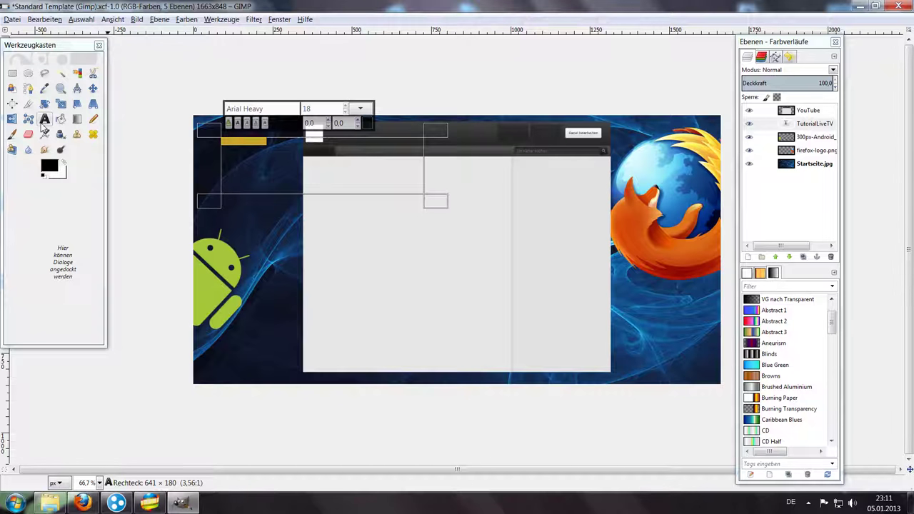
{"action": "double_click", "coordinate": [44, 120]}
{"action": "left_click_drag", "start_coordinate": [52, 71], "coordinate": [29, 245]}
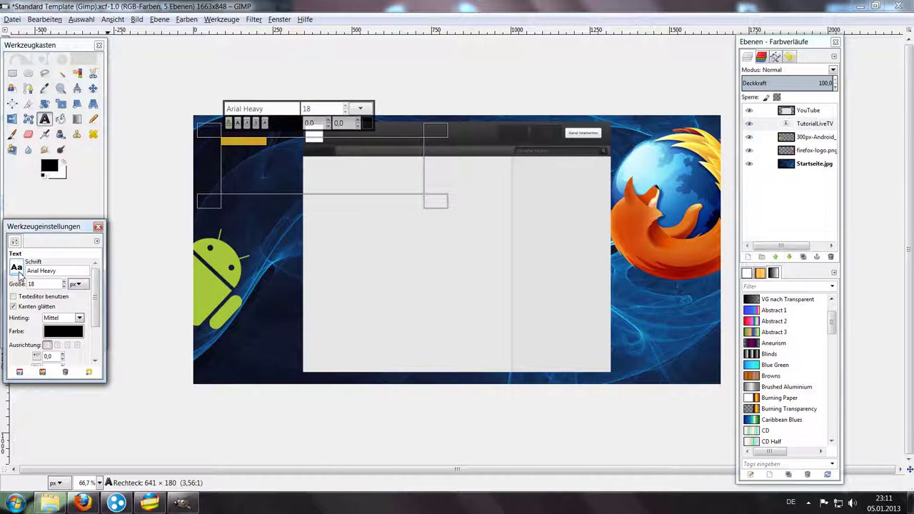
- Keep Arial Heavy, set the text to 50 px, and colour it yellow
{"action": "left_click", "coordinate": [18, 271]}
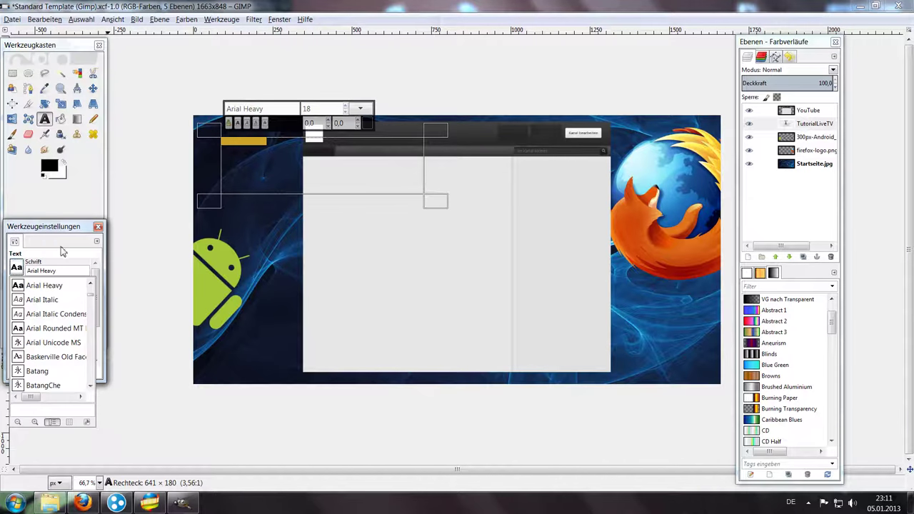
{"action": "left_click", "coordinate": [20, 270]}
{"action": "type", "text": "50"}
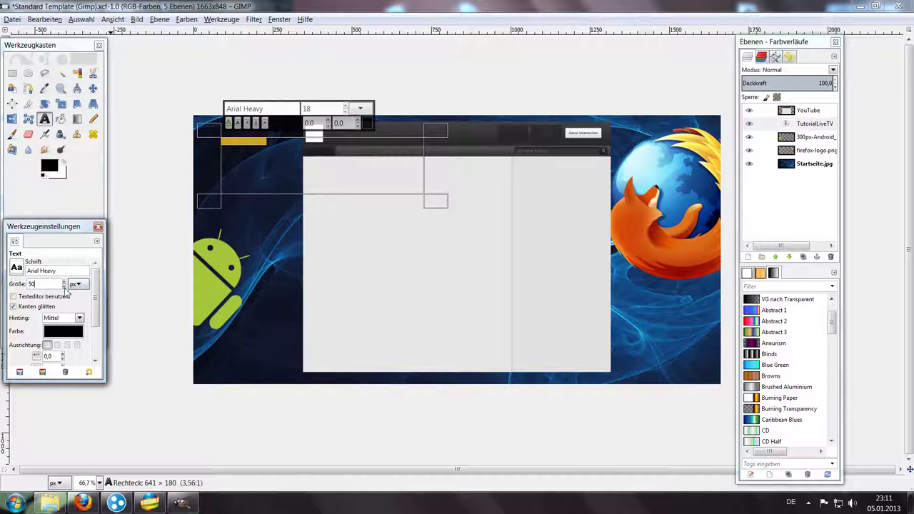
{"action": "left_click", "coordinate": [59, 331]}
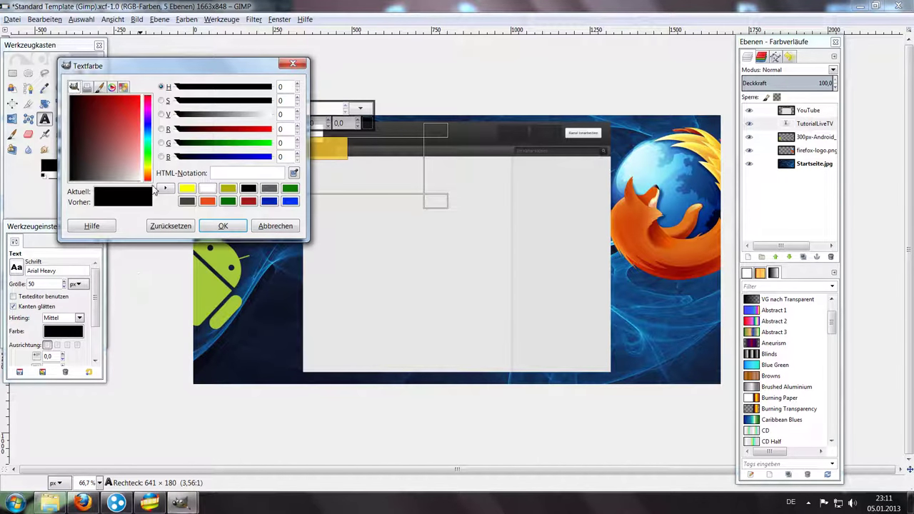
{"action": "left_click", "coordinate": [188, 190]}
{"action": "left_click", "coordinate": [223, 227]}
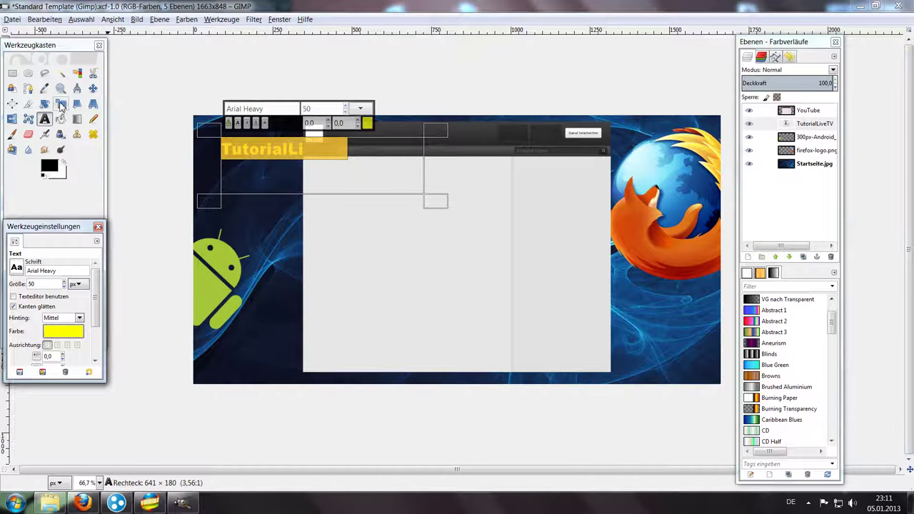
- Rotate the TutorialLiveTV text layer roughly a quarter turn
{"action": "left_click", "coordinate": [816, 127]}
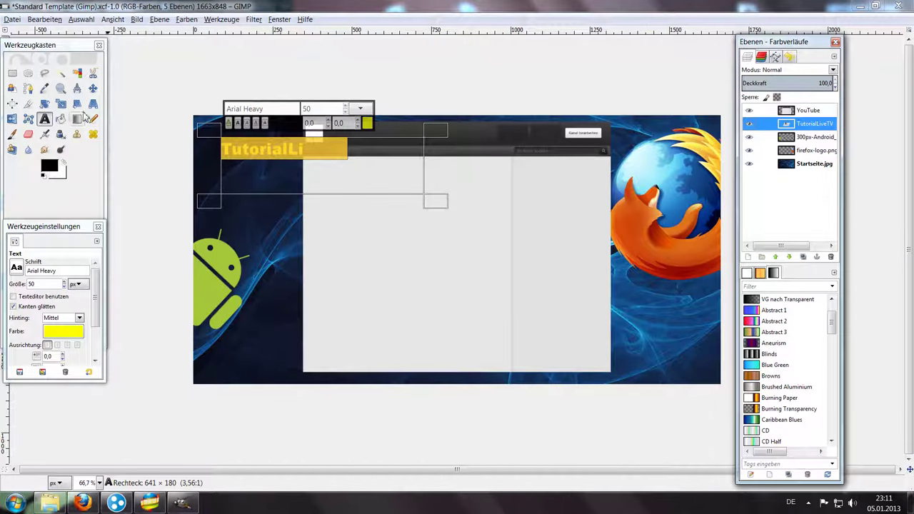
{"action": "left_click", "coordinate": [47, 105]}
{"action": "key", "text": "Tab"}
{"action": "left_click_drag", "start_coordinate": [231, 179], "coordinate": [327, 266]}
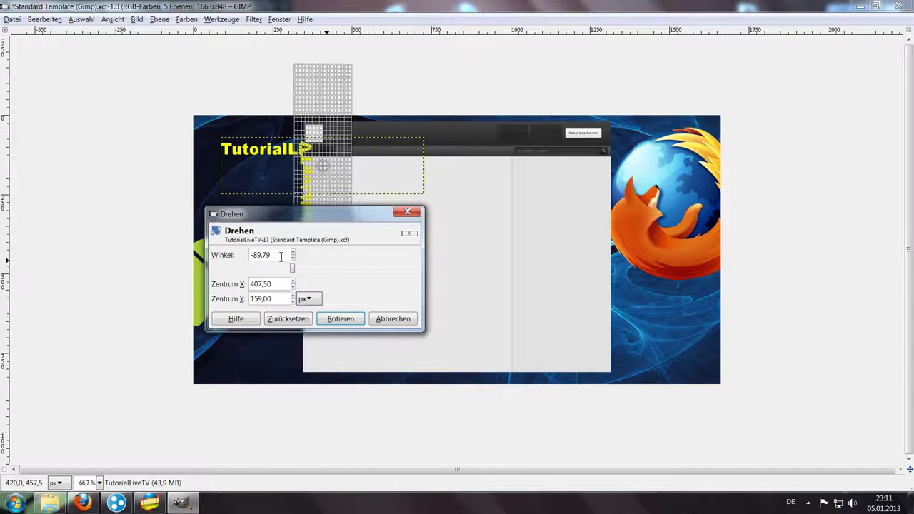
- Rotate the text by -90° and place it vertically left of the YouTube panel, above the Android robot
{"action": "type", "text": "-90"}
{"action": "left_click", "coordinate": [341, 319]}
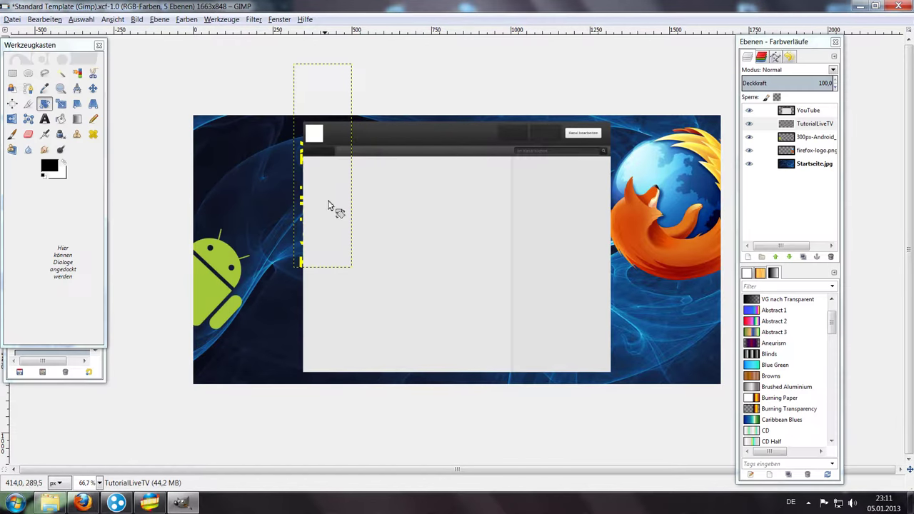
{"action": "left_click", "coordinate": [93, 88]}
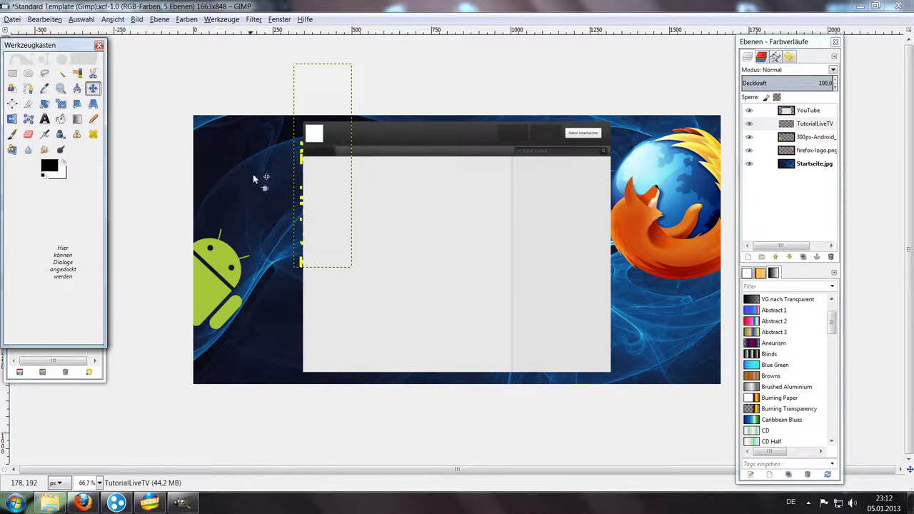
{"action": "left_click_drag", "start_coordinate": [298, 163], "coordinate": [282, 175]}
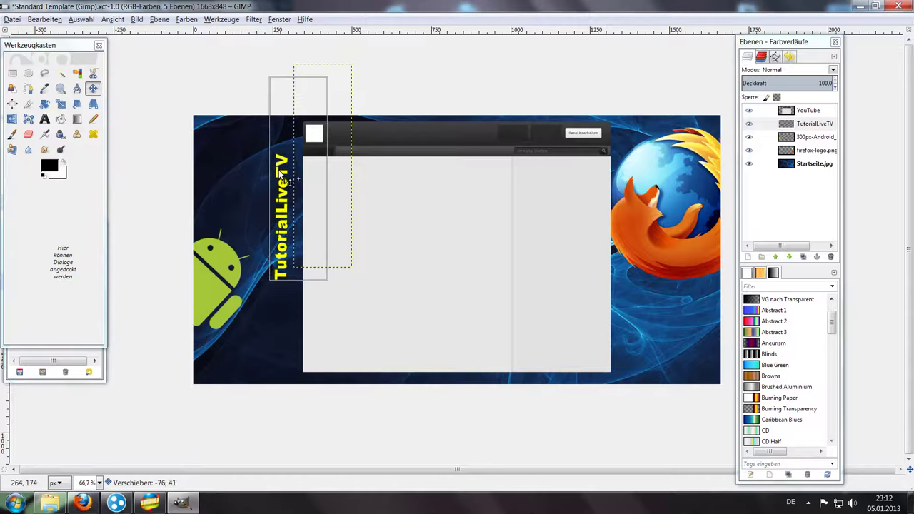
{"action": "left_click_drag", "start_coordinate": [285, 176], "coordinate": [303, 181]}
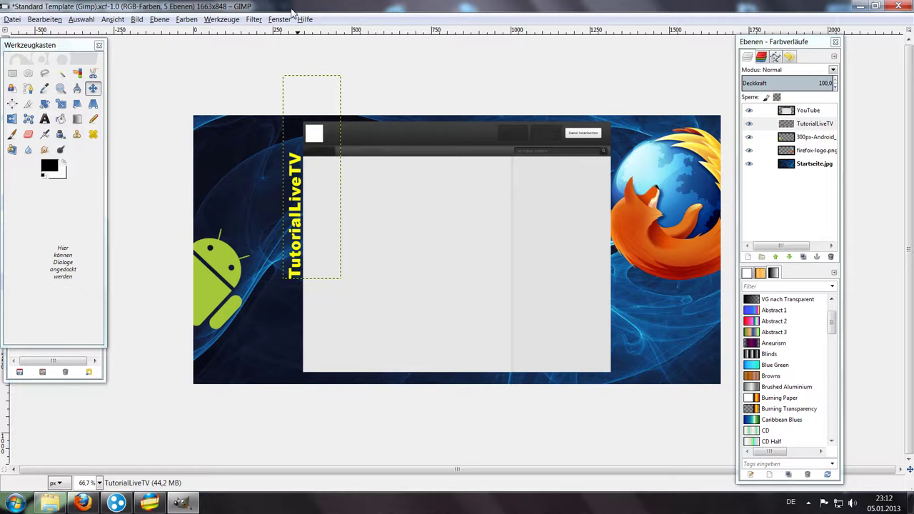
- Close the Standard Template image without saving and quit GIMP, returning to the Material folder
{"action": "left_click", "coordinate": [898, 6]}
{"action": "left_click", "coordinate": [456, 315]}
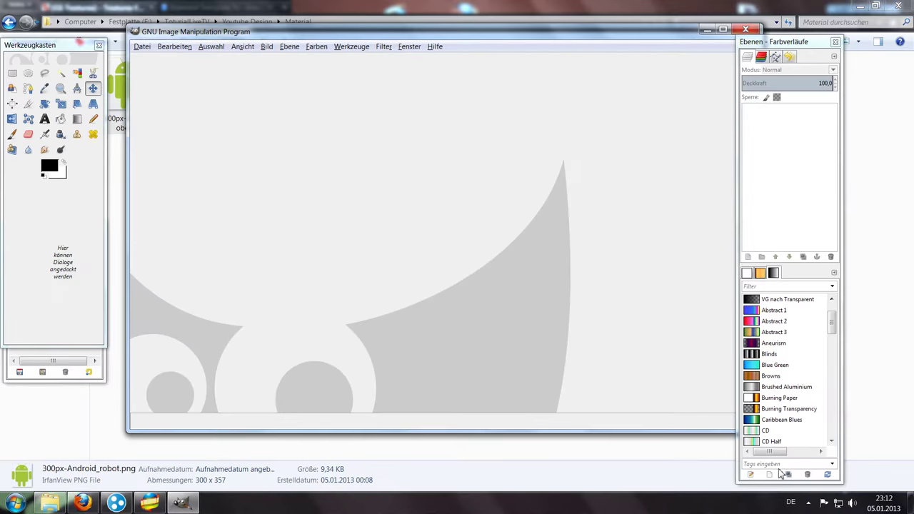
{"action": "left_click", "coordinate": [743, 29]}
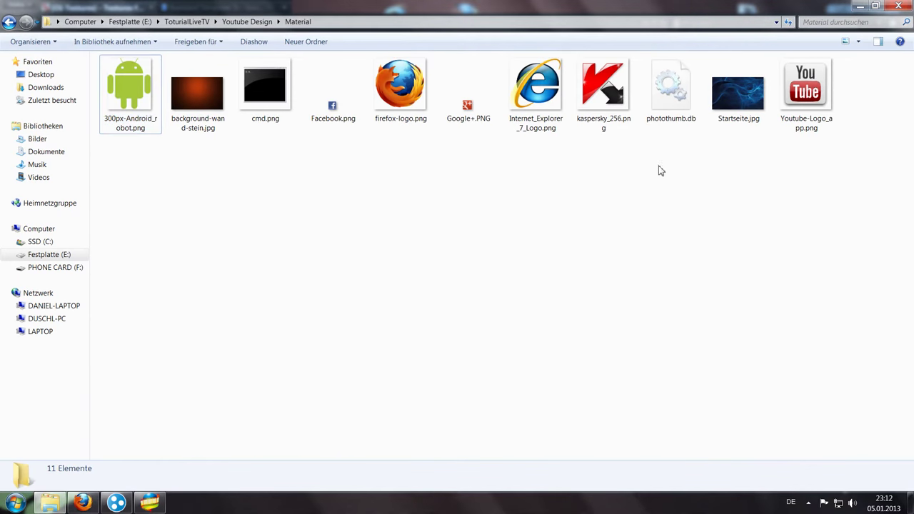